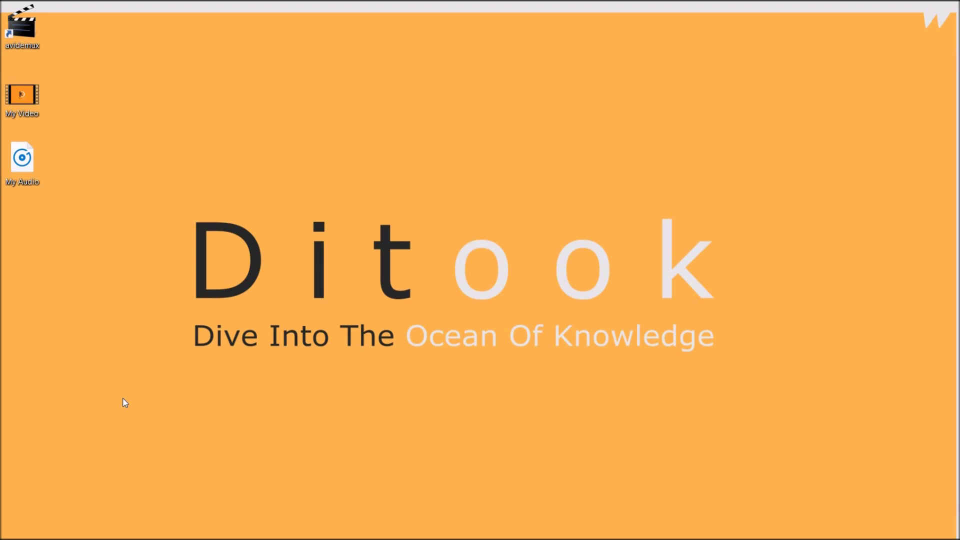
# Step: Group the My Video and My Audio files on the desktop, then clear the selection
pyautogui.moveTo(59, 88); pyautogui.dragTo(14, 179)
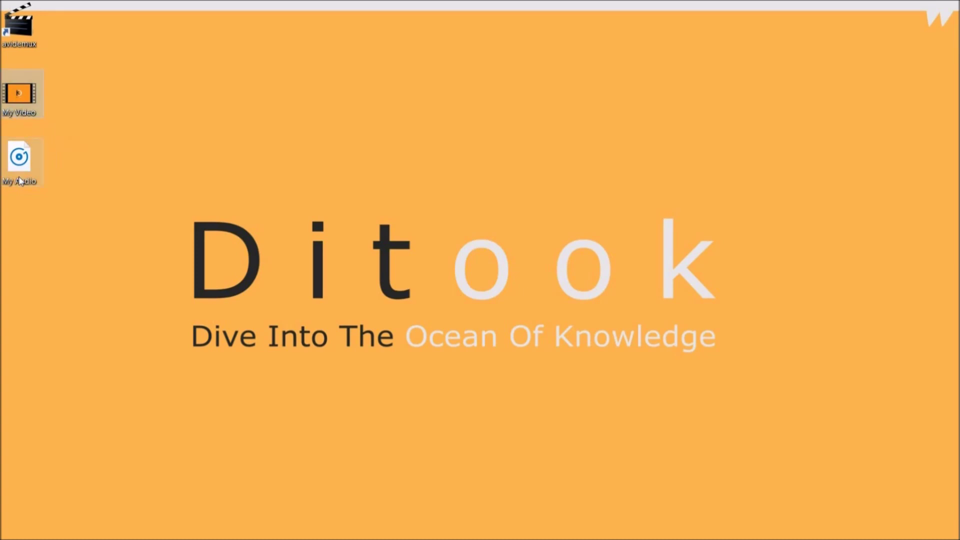
pyautogui.click(19, 178)
pyautogui.moveTo(28, 103)
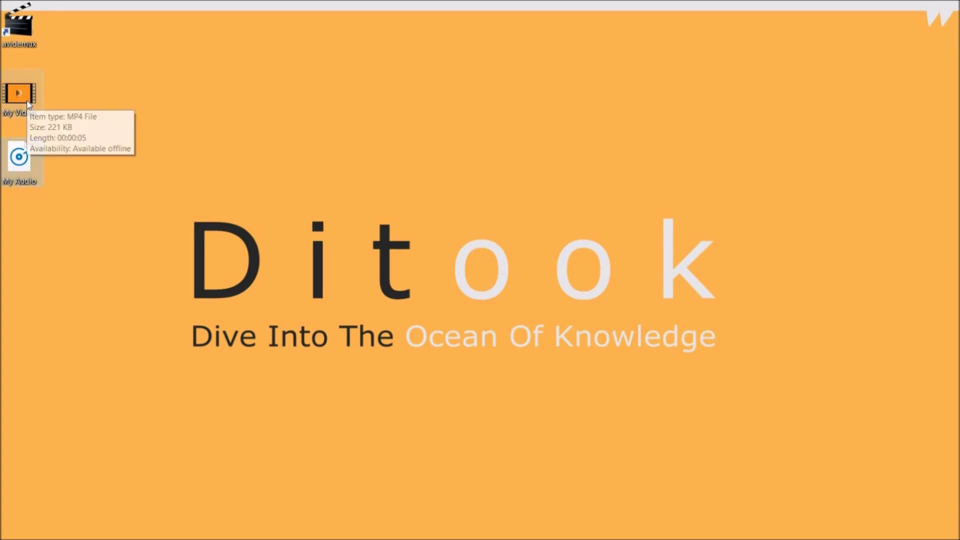
pyautogui.moveTo(75, 75); pyautogui.dragTo(30, 150)
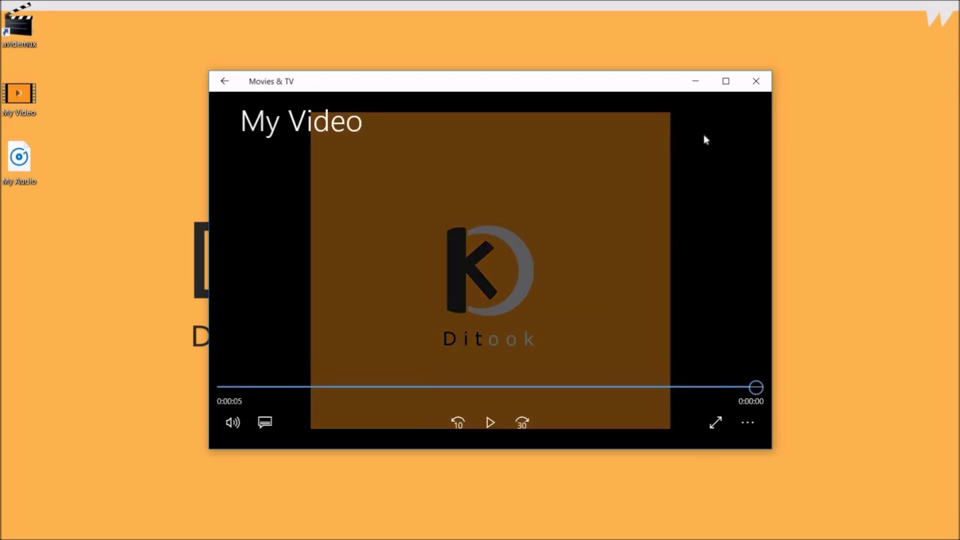
# Step: Close the video preview and listen to My Audio in the music player
pyautogui.click(755, 81)
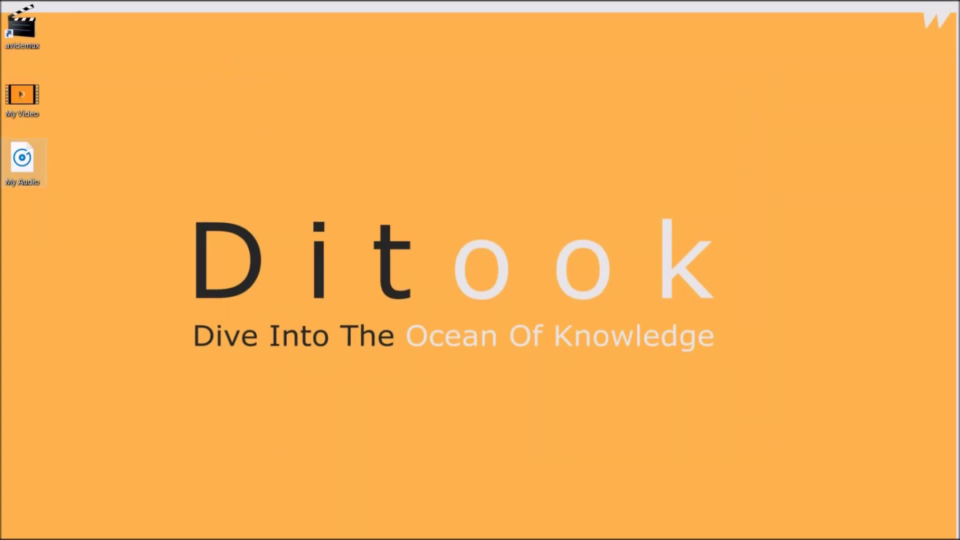
pyautogui.doubleClick(27, 168)
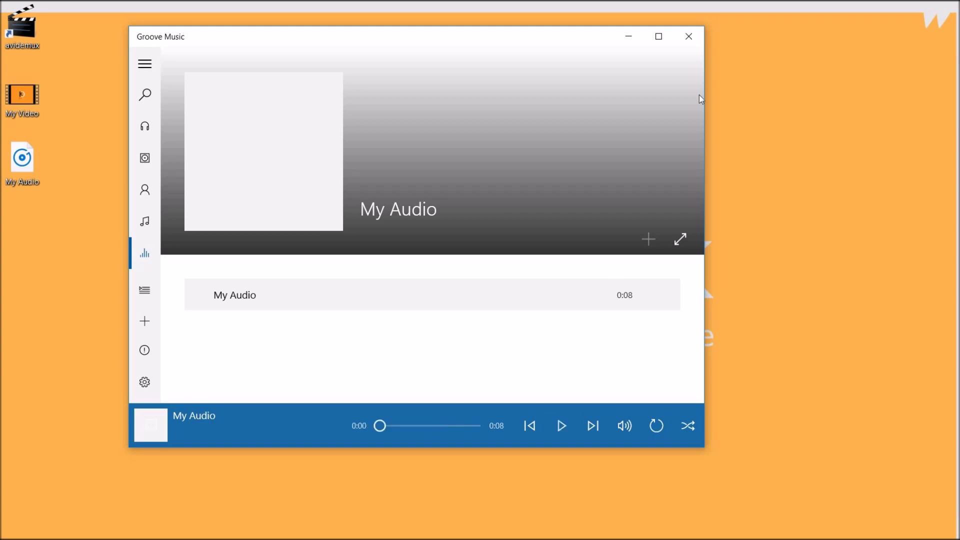
pyautogui.click(700, 46)
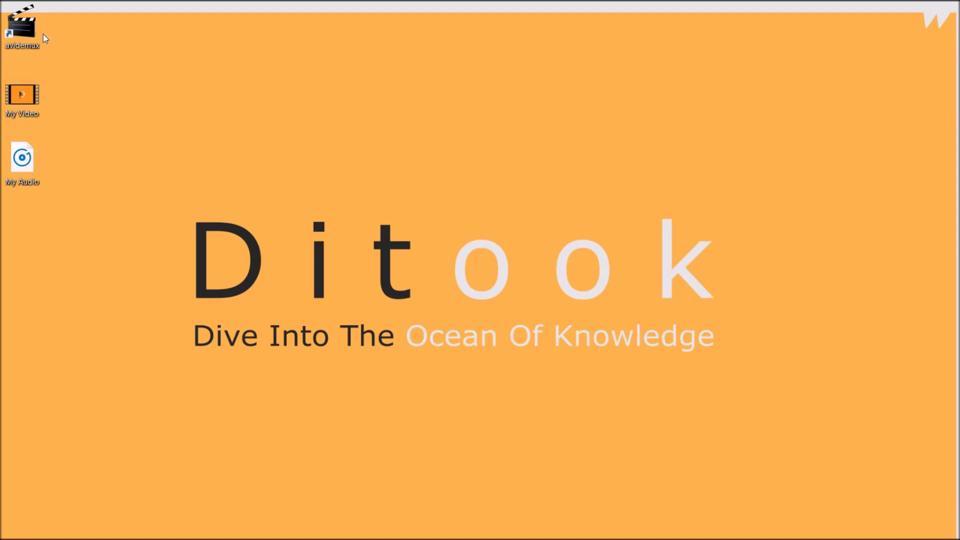
# Step: Launch Avidemux and load My Video.mp4 from the Desktop
pyautogui.doubleClick(29, 34)
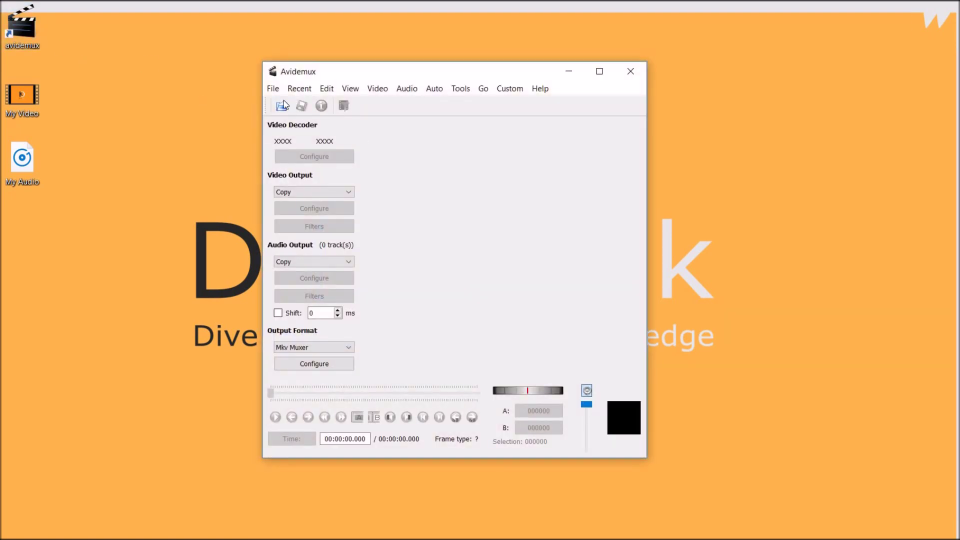
pyautogui.click(273, 89)
pyautogui.click(290, 103)
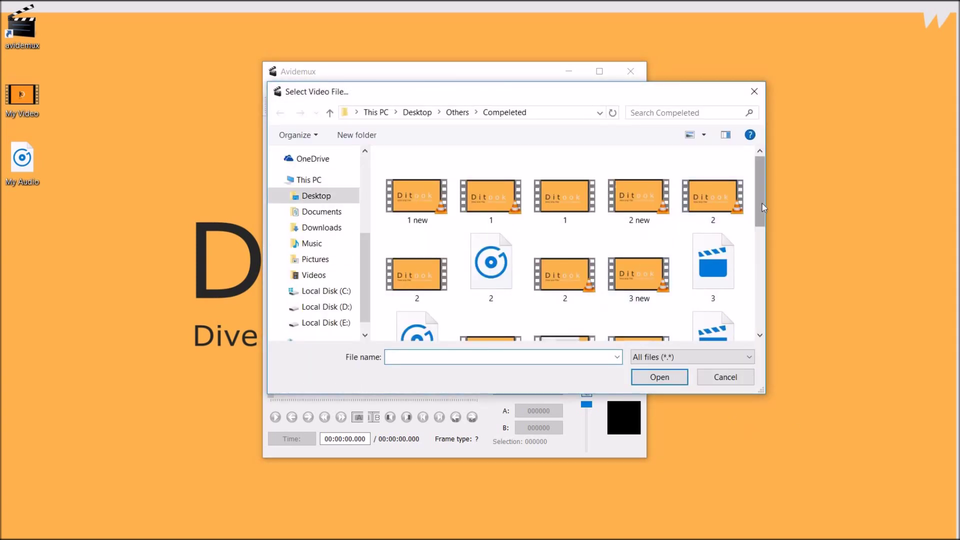
pyautogui.click(312, 196)
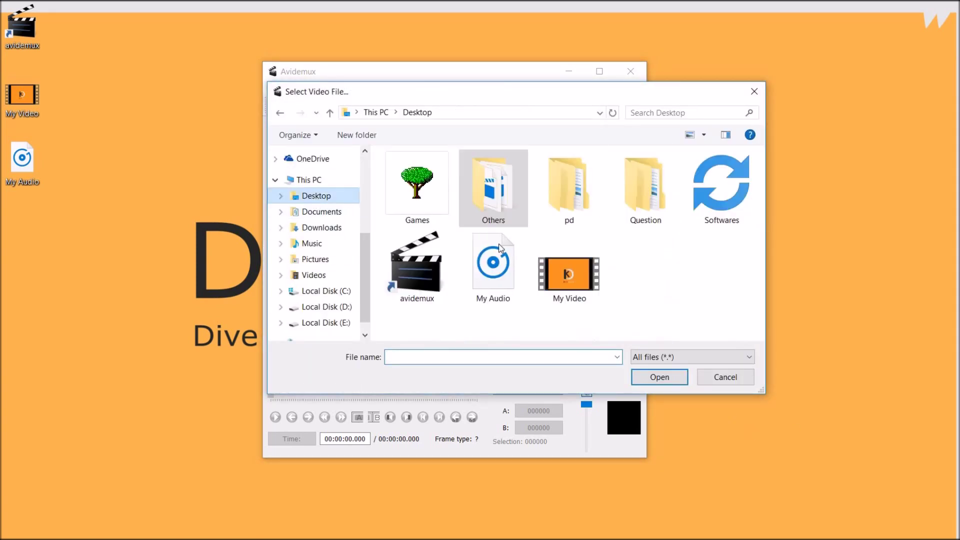
pyautogui.click(580, 280)
pyautogui.click(659, 377)
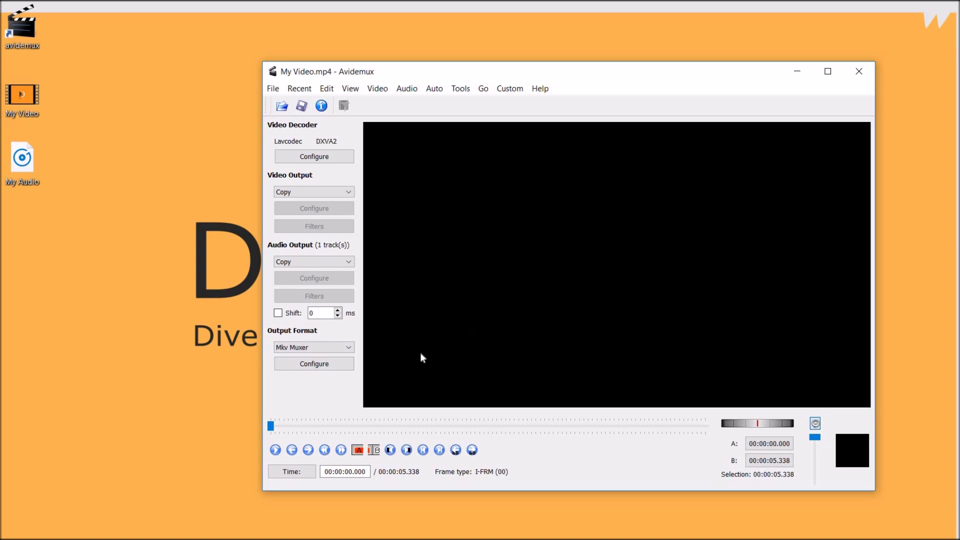
pyautogui.click(275, 450)
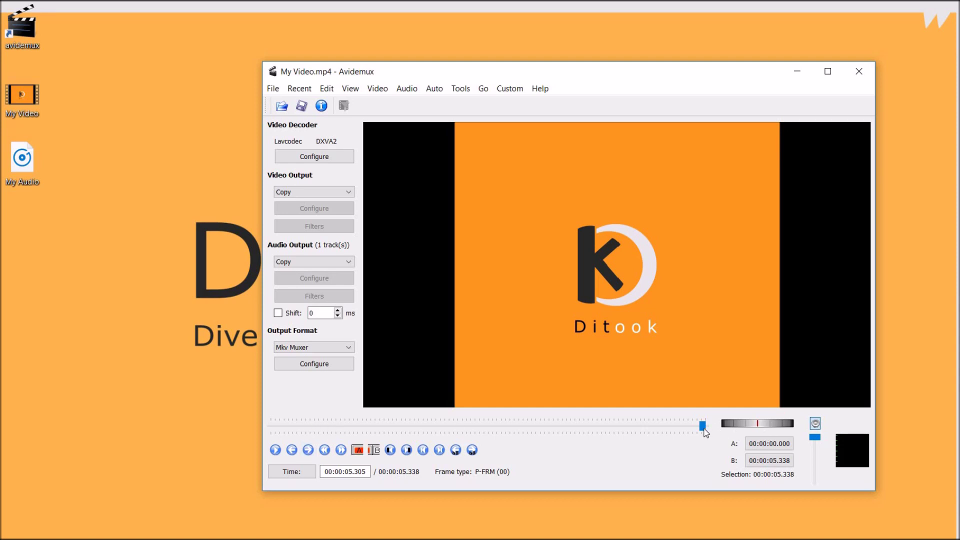
pyautogui.moveTo(702, 426); pyautogui.dragTo(274, 436)
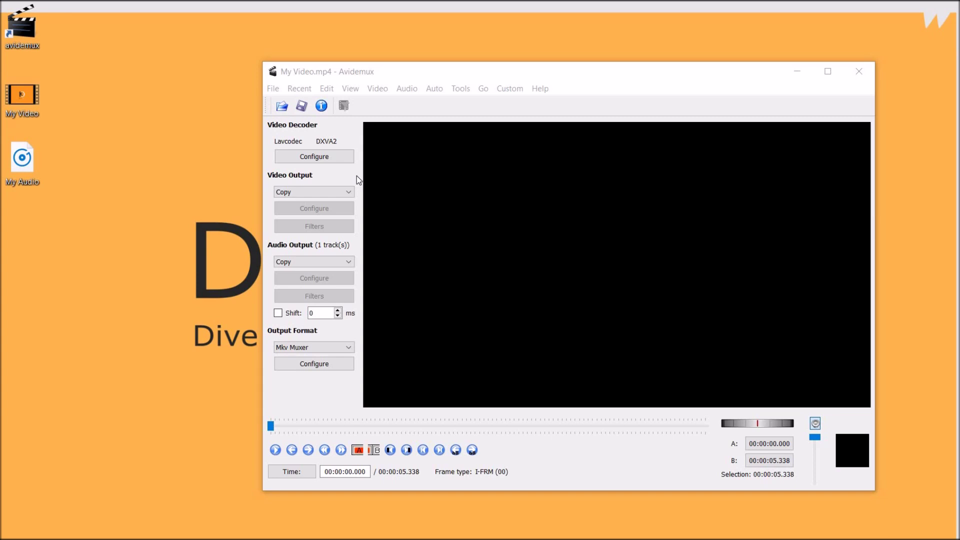
# Step: Set audio Track 1's source to the external My Audio file from the Desktop and confirm
pyautogui.click(404, 91)
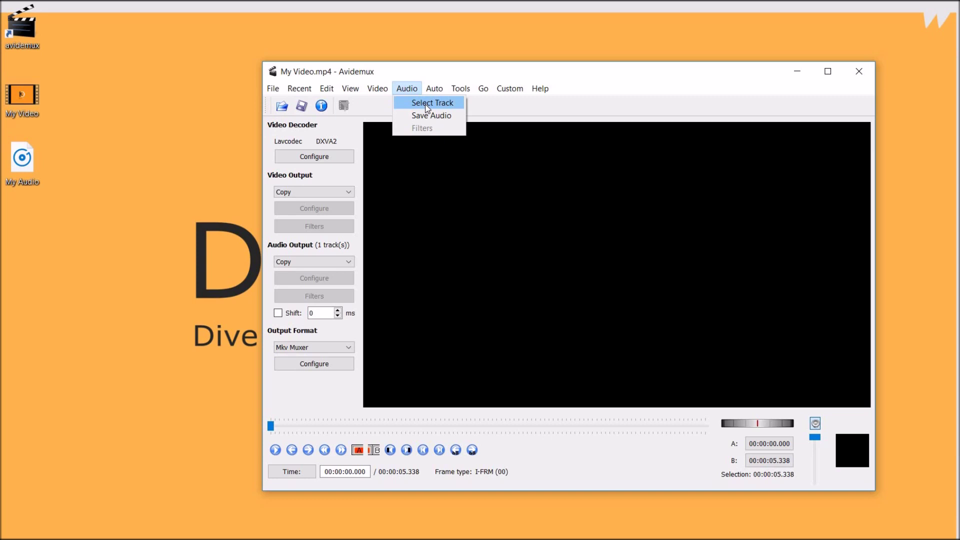
pyautogui.click(425, 104)
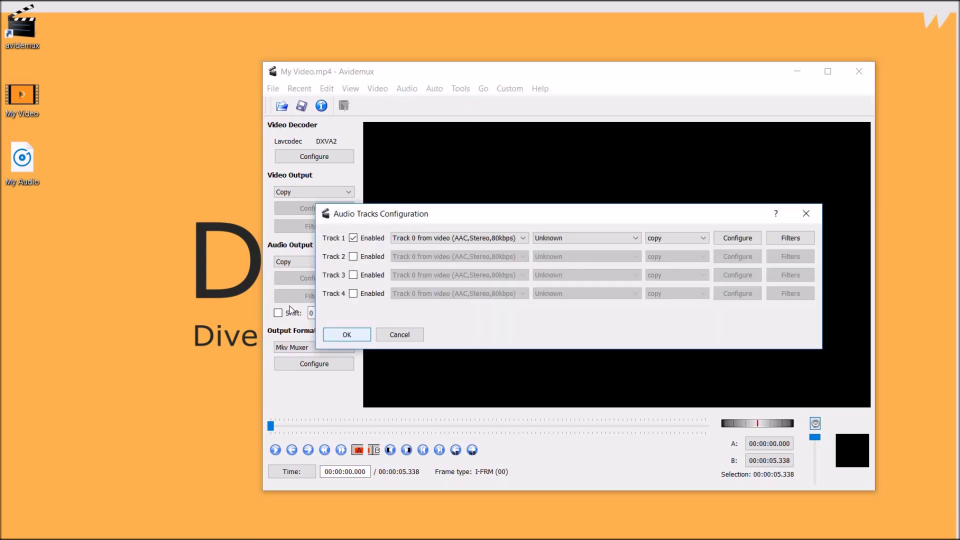
pyautogui.click(414, 239)
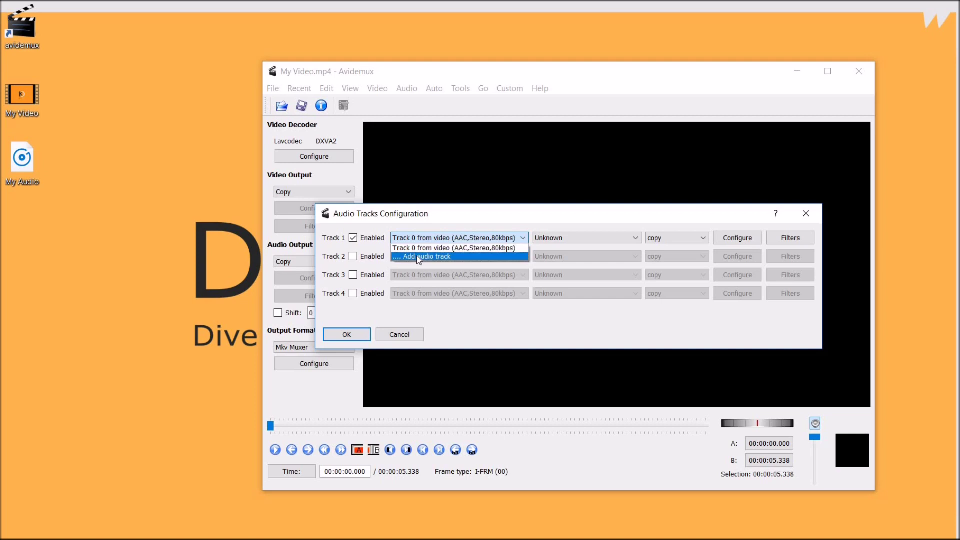
pyautogui.click(418, 257)
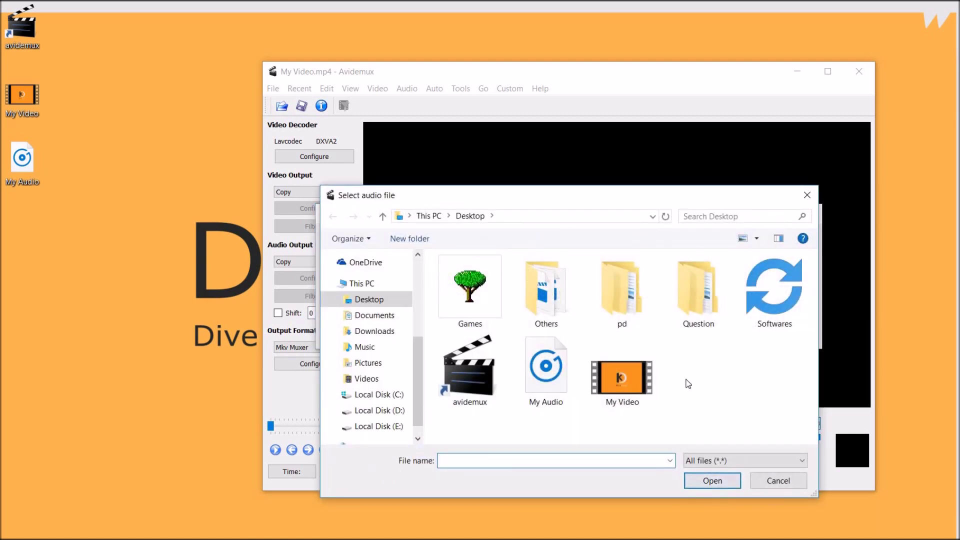
pyautogui.click(544, 373)
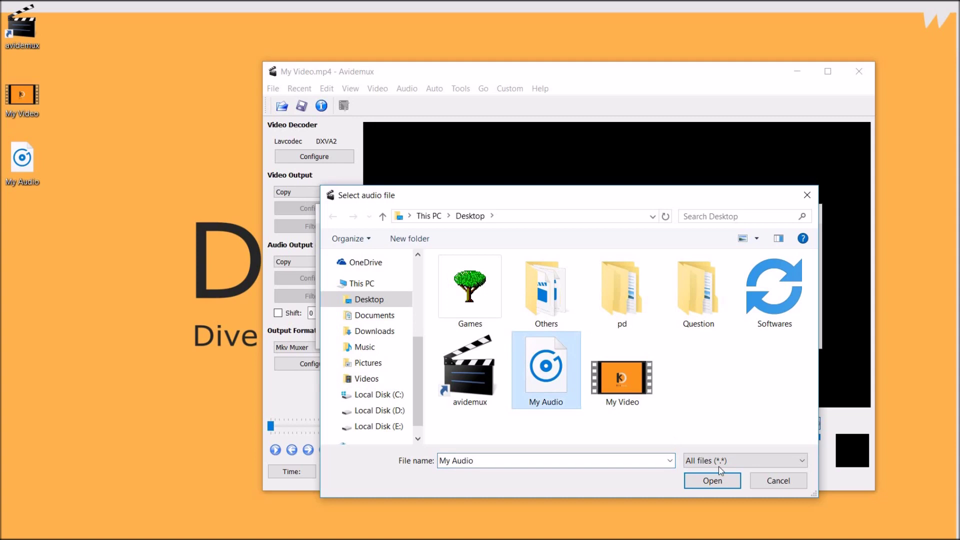
pyautogui.click(713, 480)
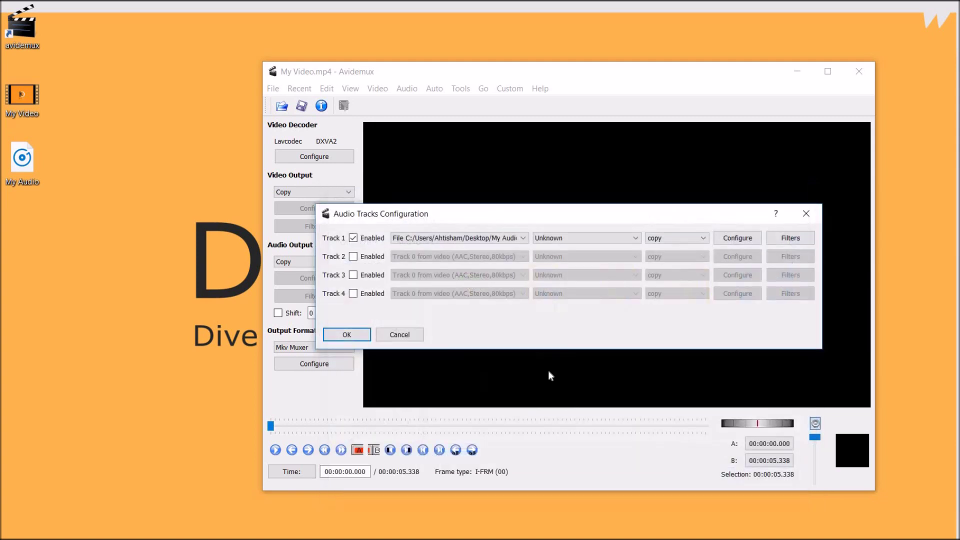
pyautogui.click(347, 334)
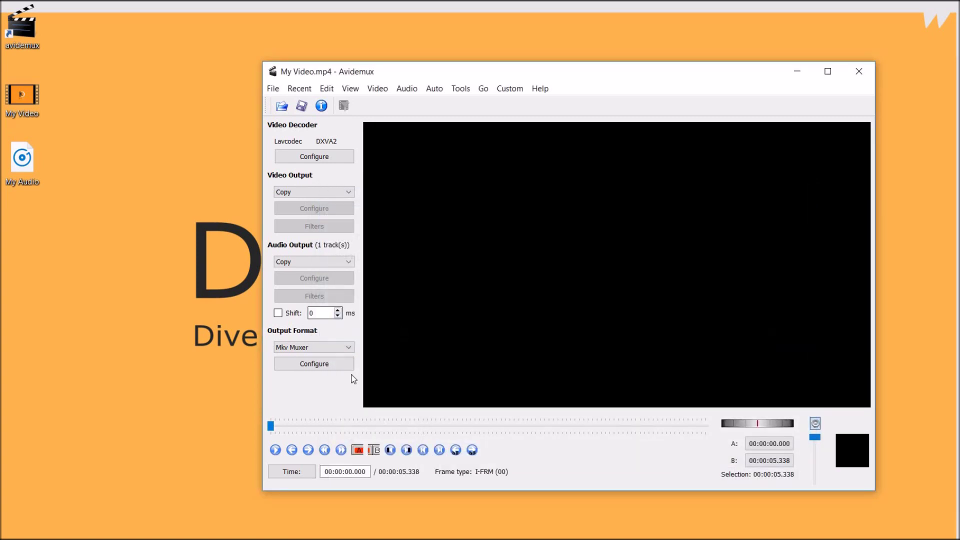
# Step: Play the video with the new audio, rewind to the start, and replay it
pyautogui.click(275, 449)
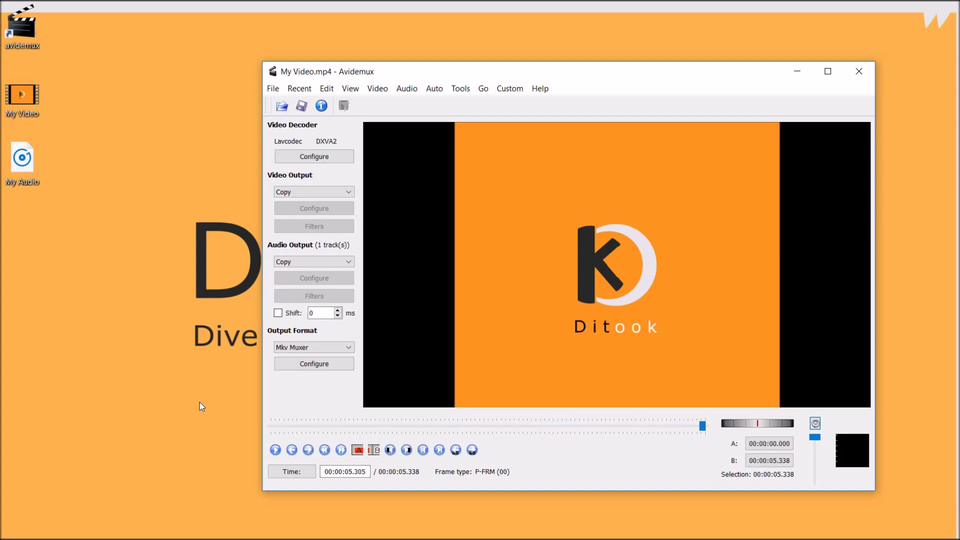
pyautogui.click(199, 402)
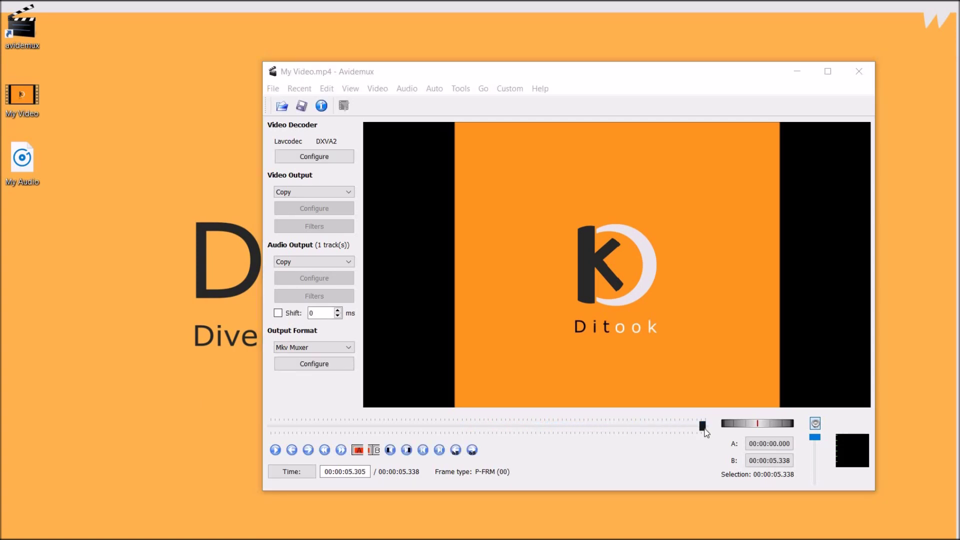
pyautogui.moveTo(704, 431); pyautogui.dragTo(242, 463)
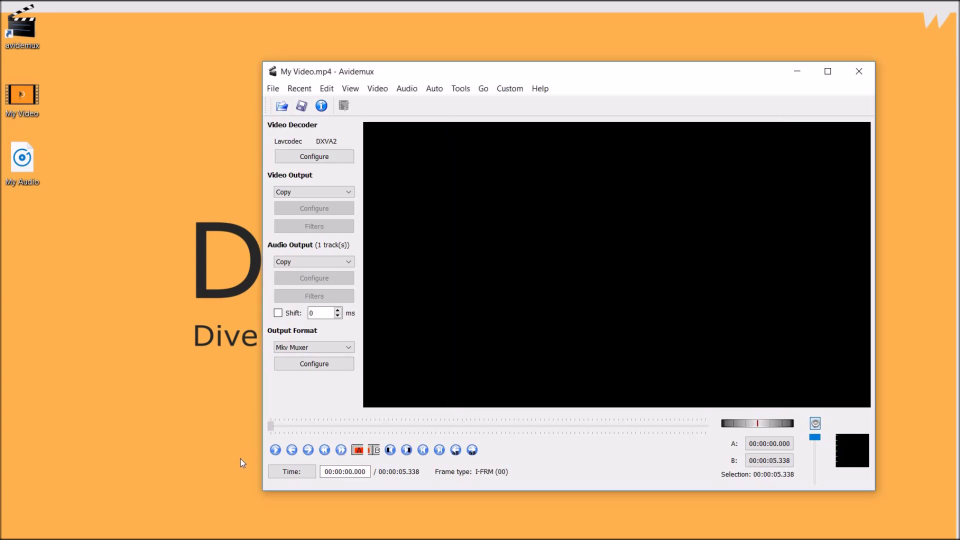
pyautogui.click(273, 453)
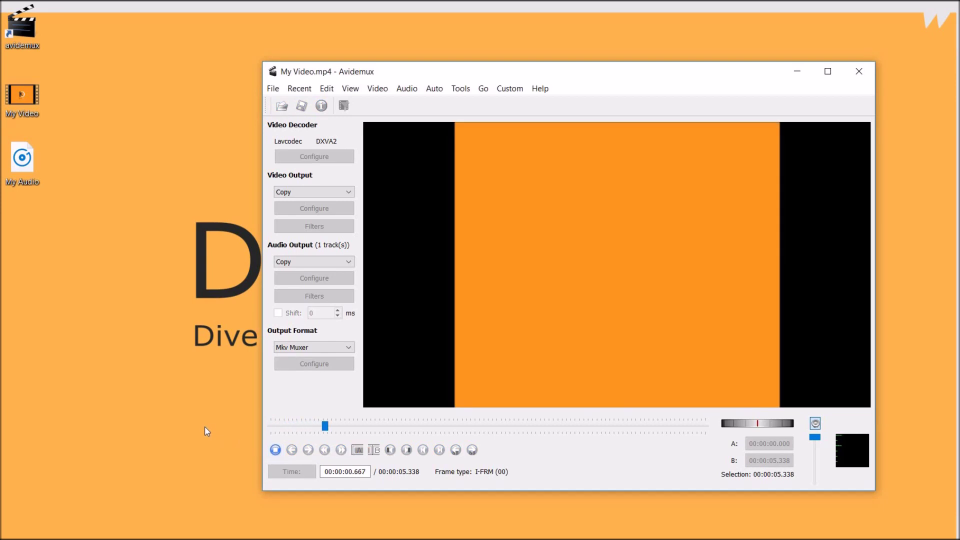
pyautogui.click(188, 465)
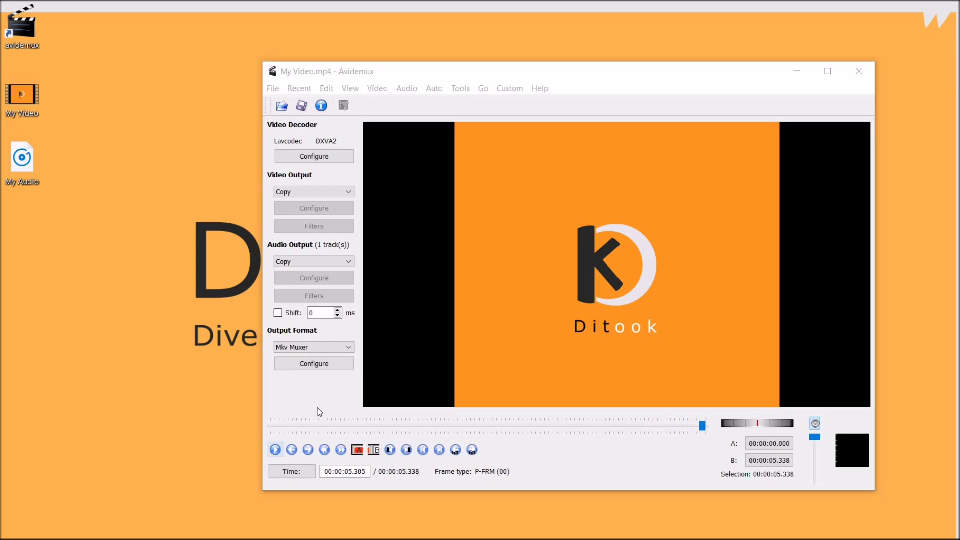
pyautogui.click(289, 194)
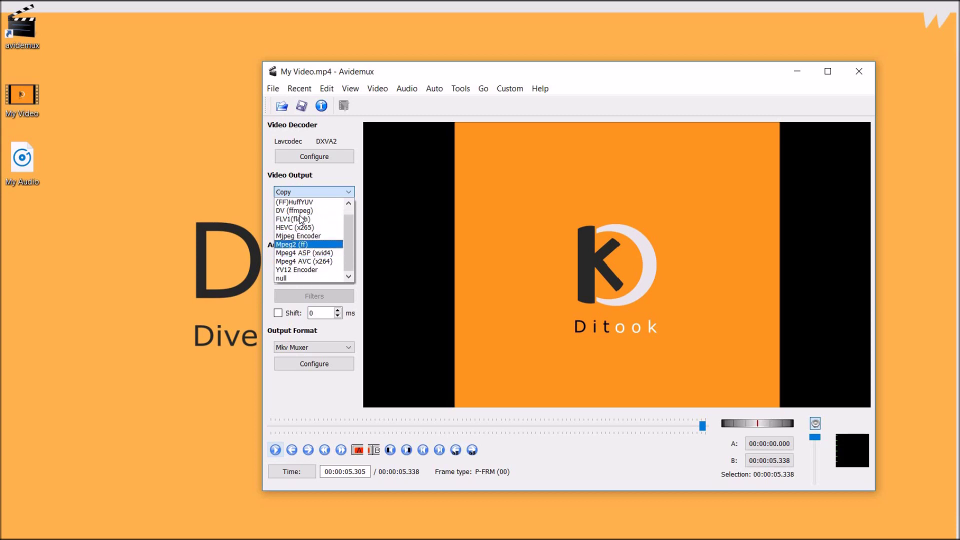
pyautogui.click(307, 192)
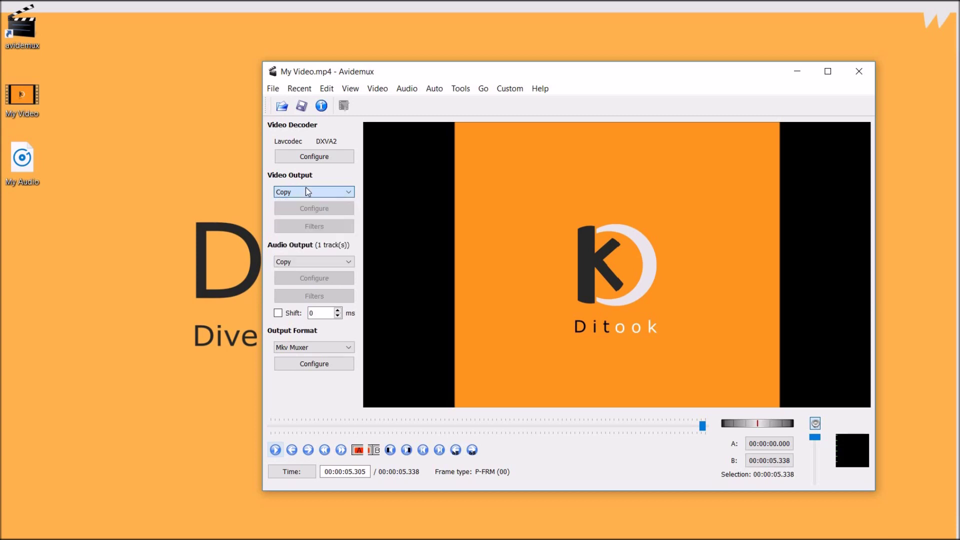
pyautogui.click(295, 262)
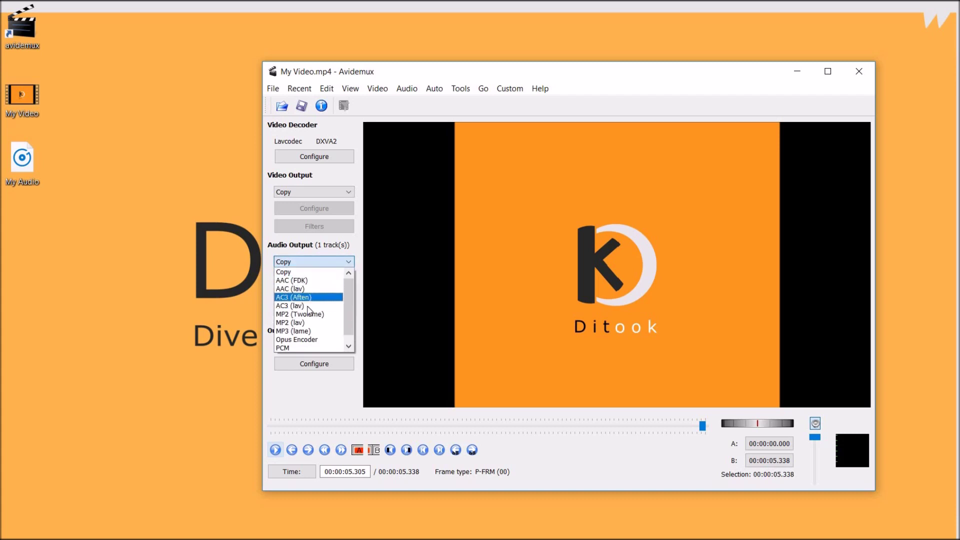
pyautogui.click(292, 264)
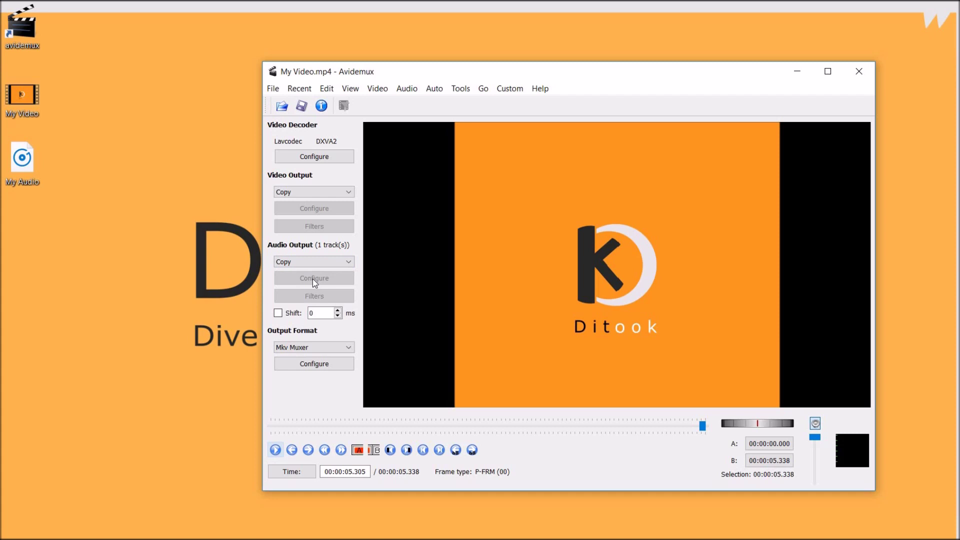
pyautogui.click(305, 192)
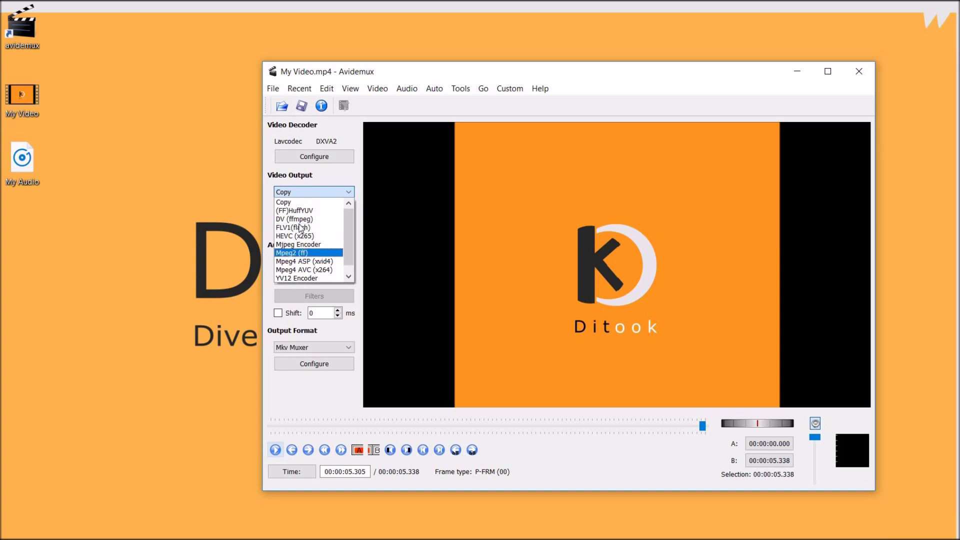
pyautogui.click(300, 202)
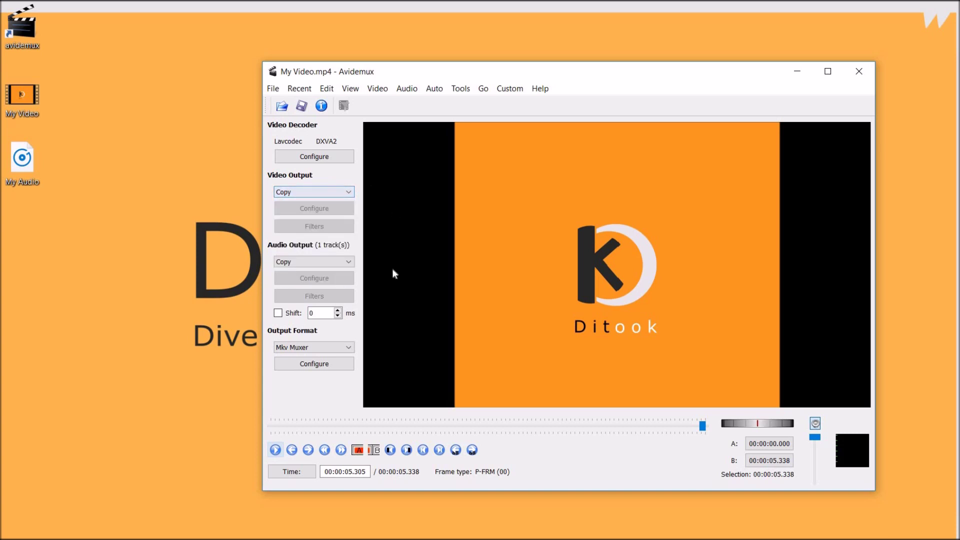
pyautogui.click(295, 348)
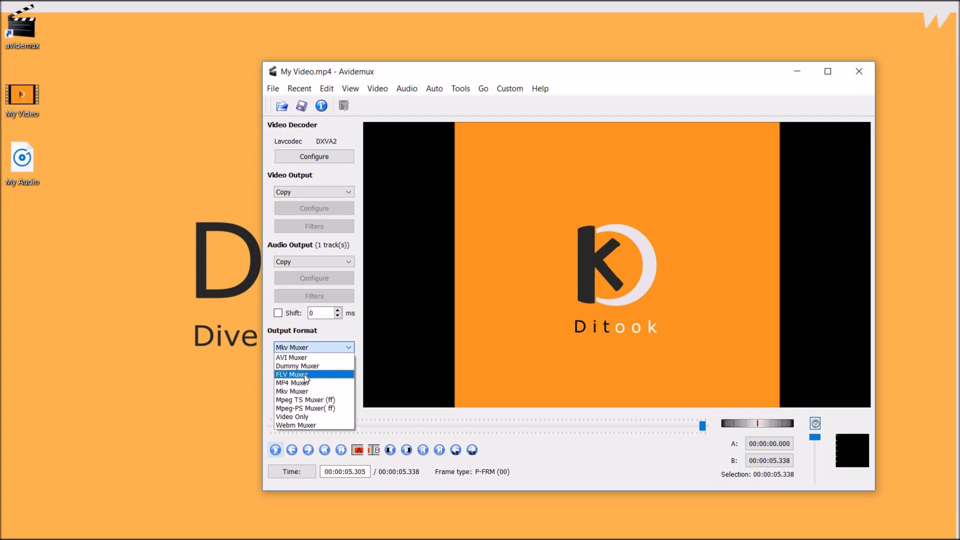
pyautogui.click(300, 346)
pyautogui.click(300, 347)
pyautogui.click(391, 274)
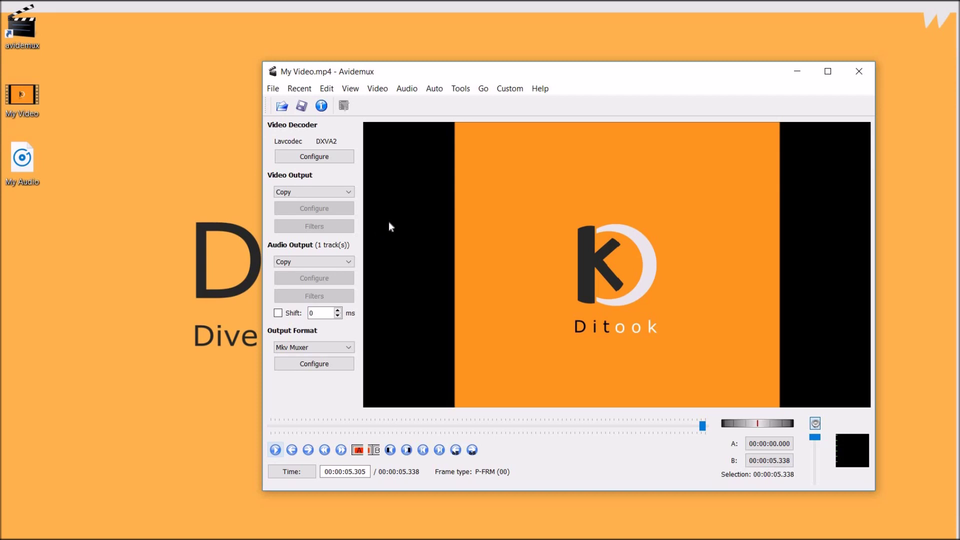
# Step: Save the project as My Video.mkv on the Desktop and dismiss the confirmation
pyautogui.click(274, 91)
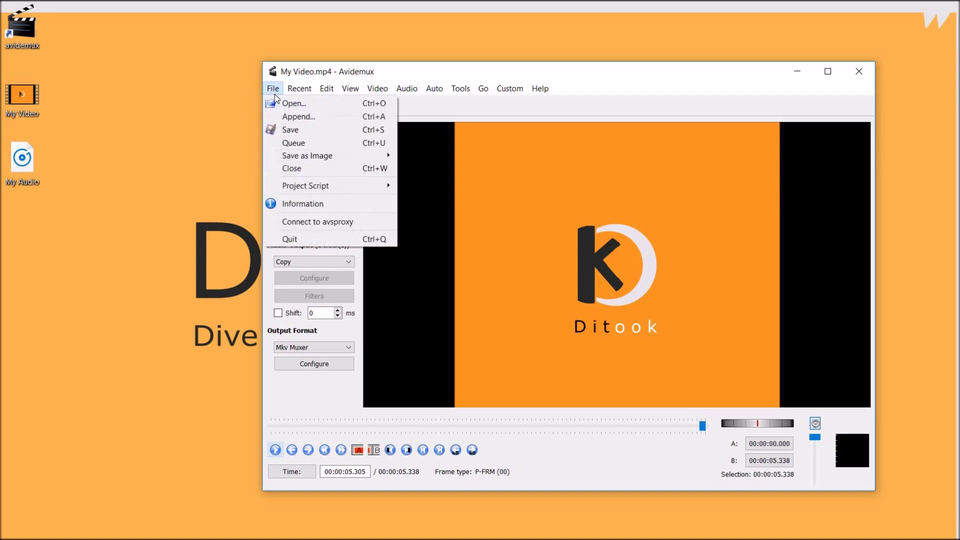
pyautogui.click(294, 131)
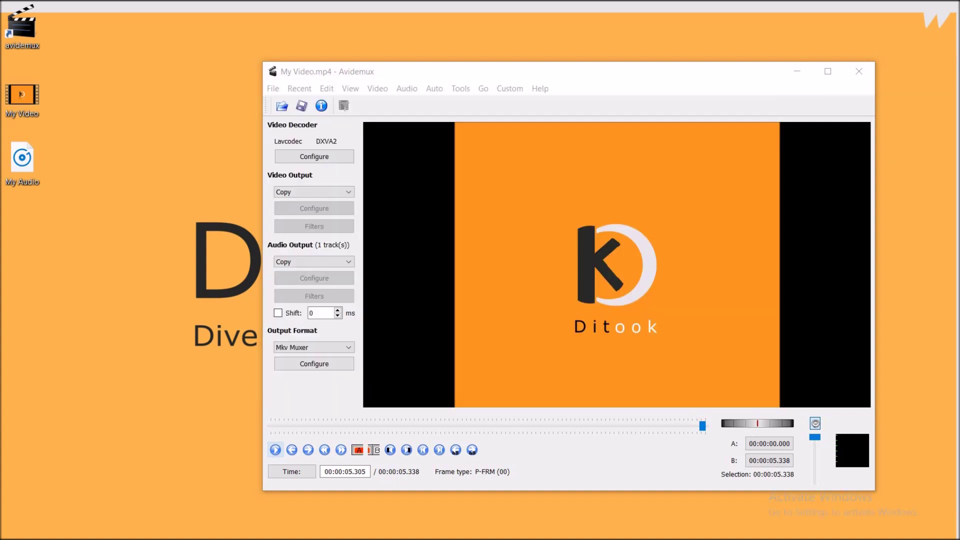
pyautogui.click(274, 91)
pyautogui.click(294, 131)
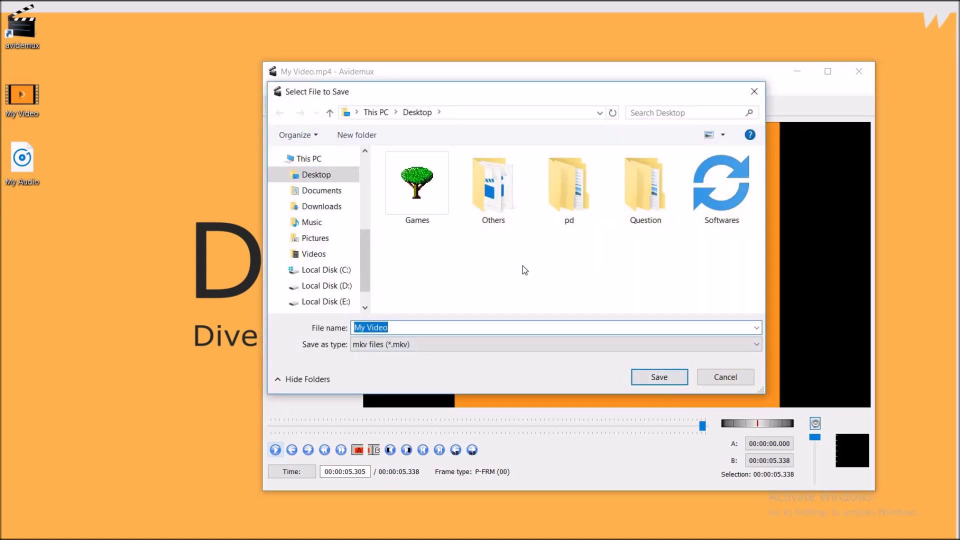
pyautogui.click(659, 377)
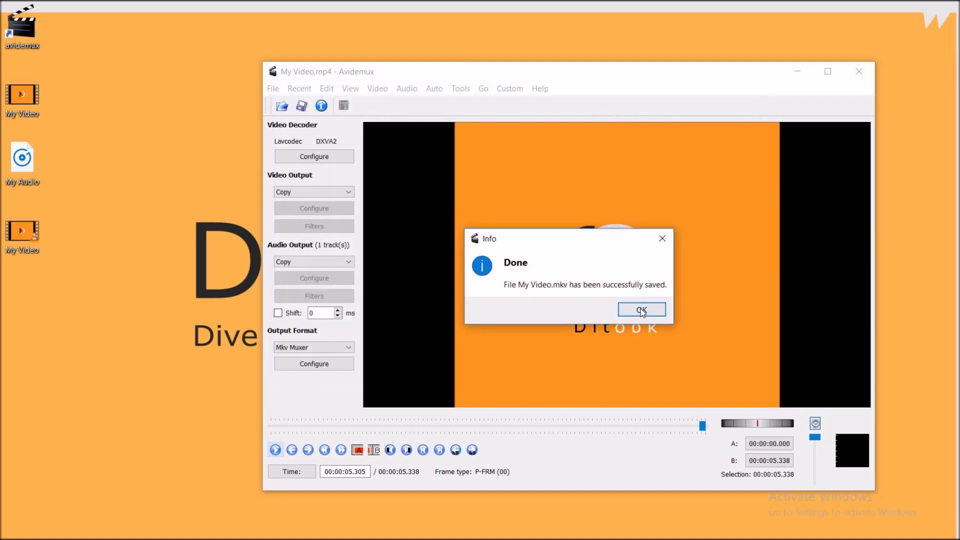
pyautogui.click(642, 309)
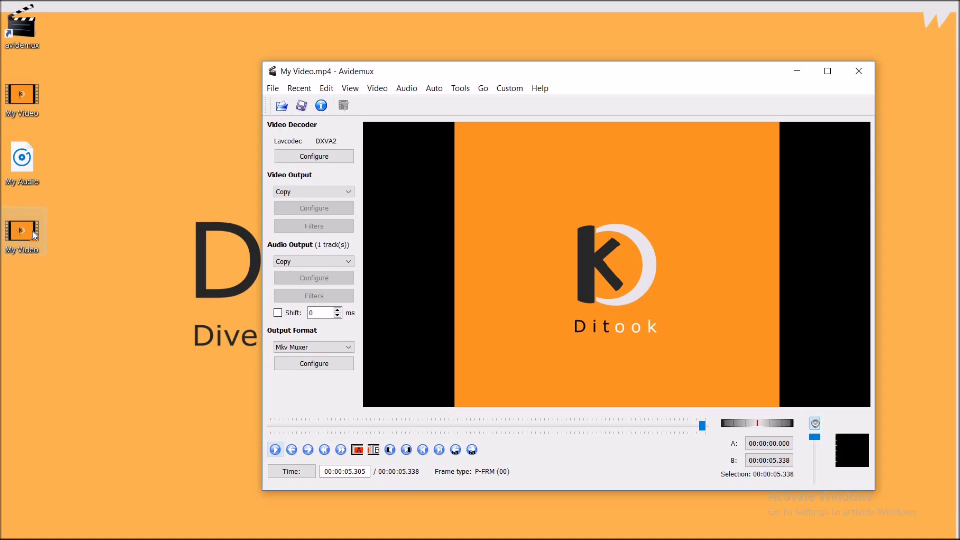
# Step: Close Avidemux and play the saved My Video.mkv from the desktop in VLC
pyautogui.doubleClick(34, 234)
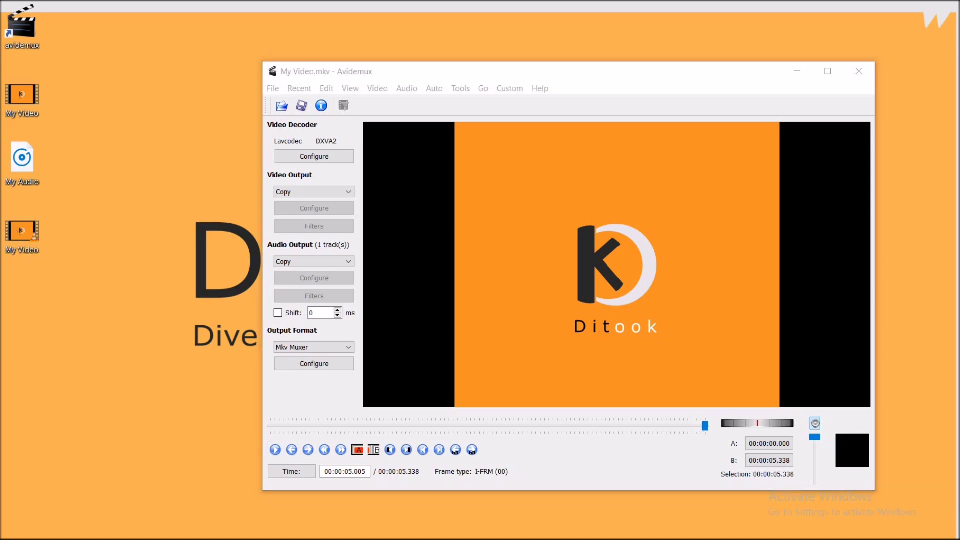
pyautogui.click(859, 71)
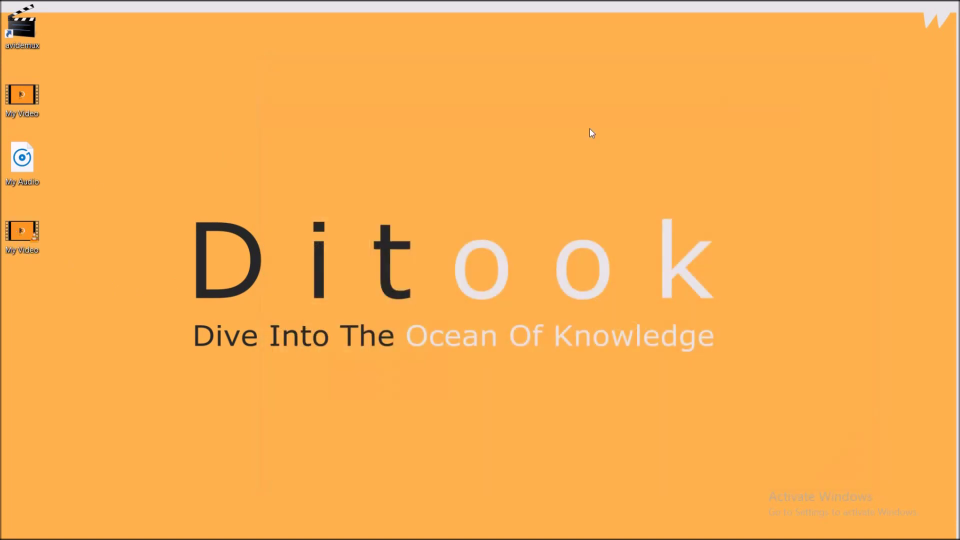
pyautogui.doubleClick(26, 236)
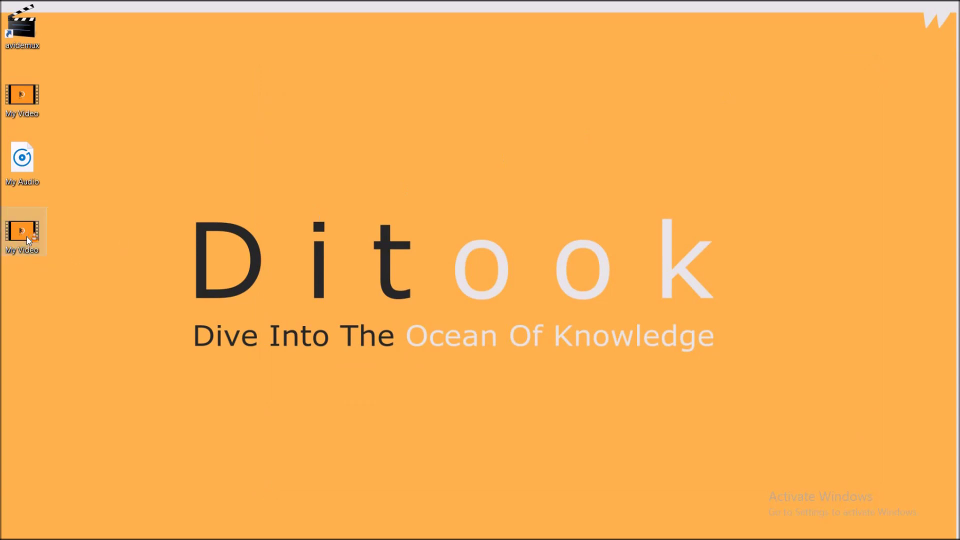